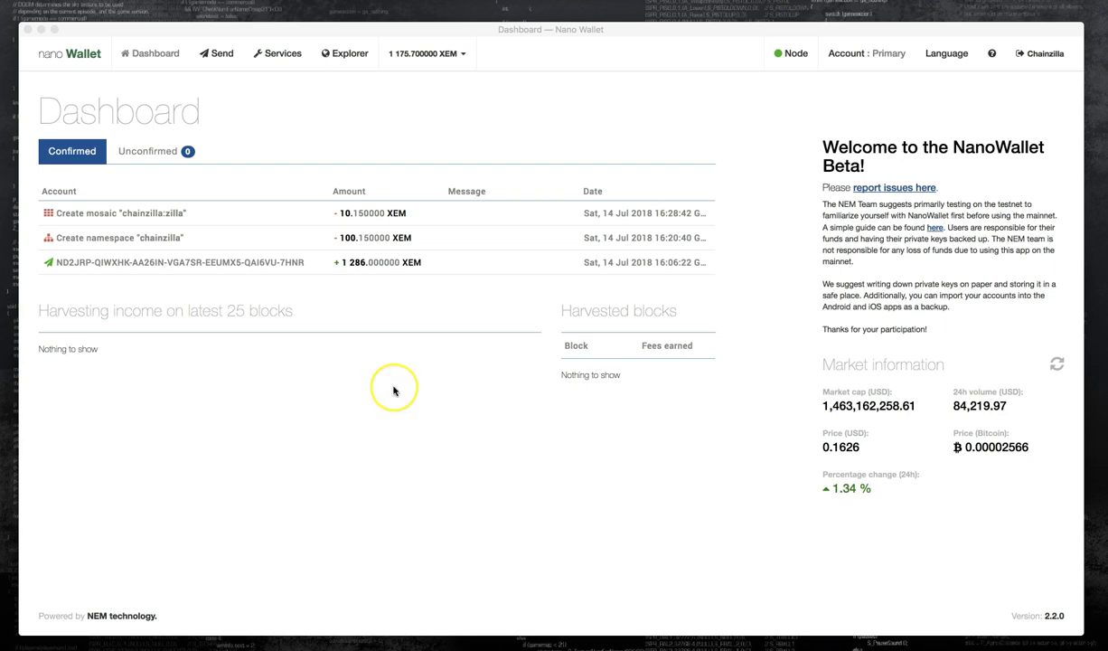
- Start creating a new root namespace named testzilla from the wallet's namespace service
left_click(278, 54)
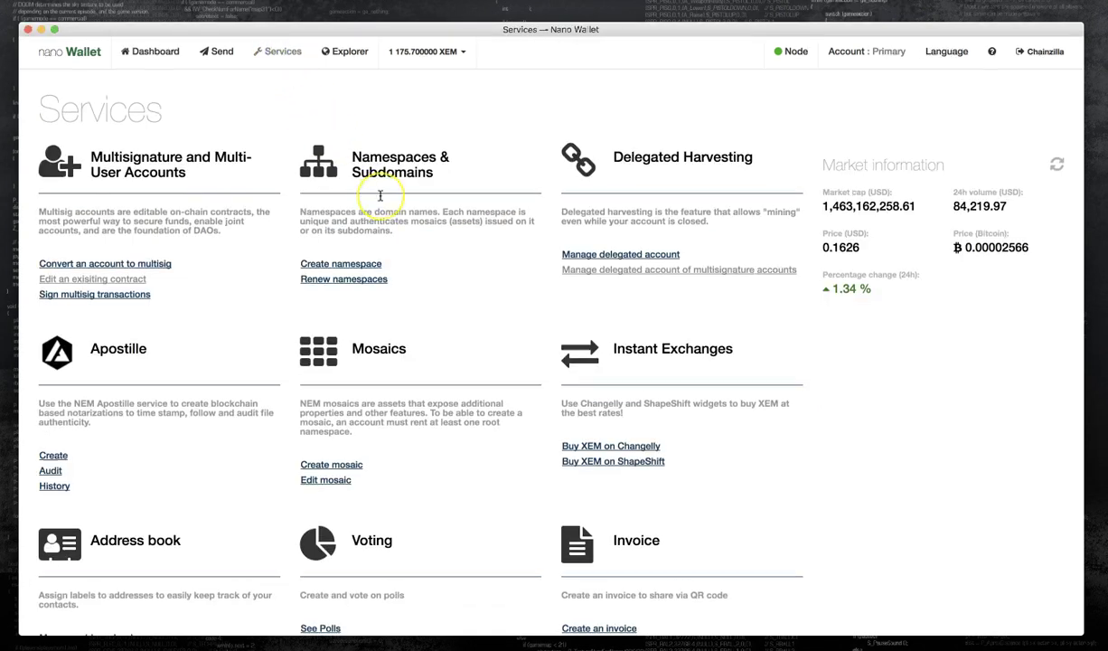
scroll(378, 194, "down", 3)
scroll(379, 194, "up", 1)
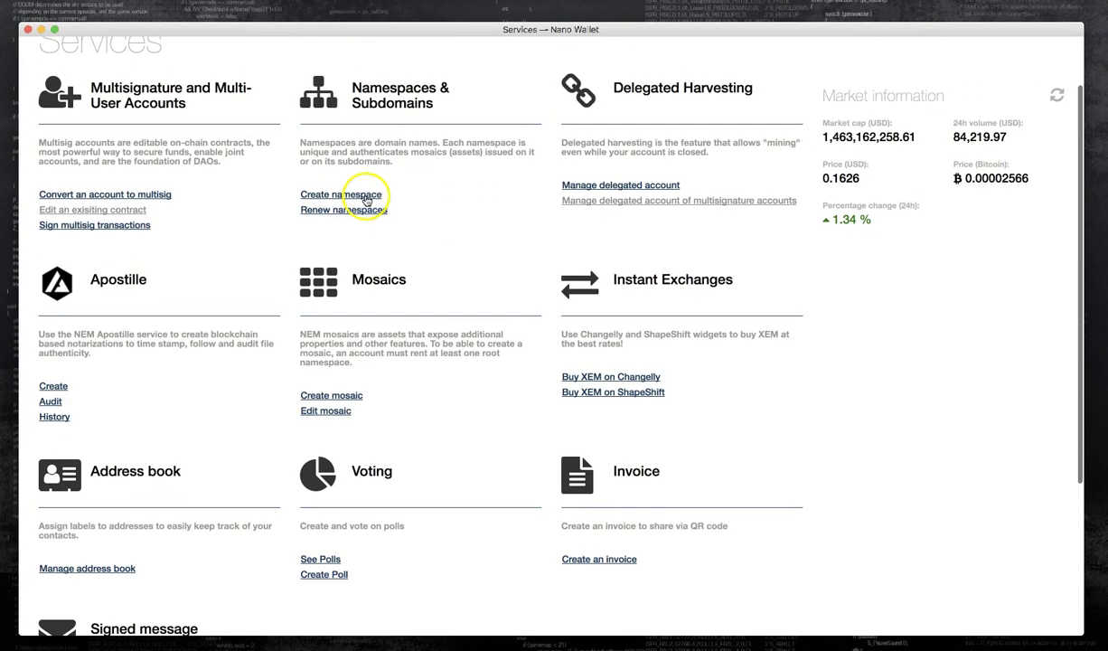
left_click(365, 201)
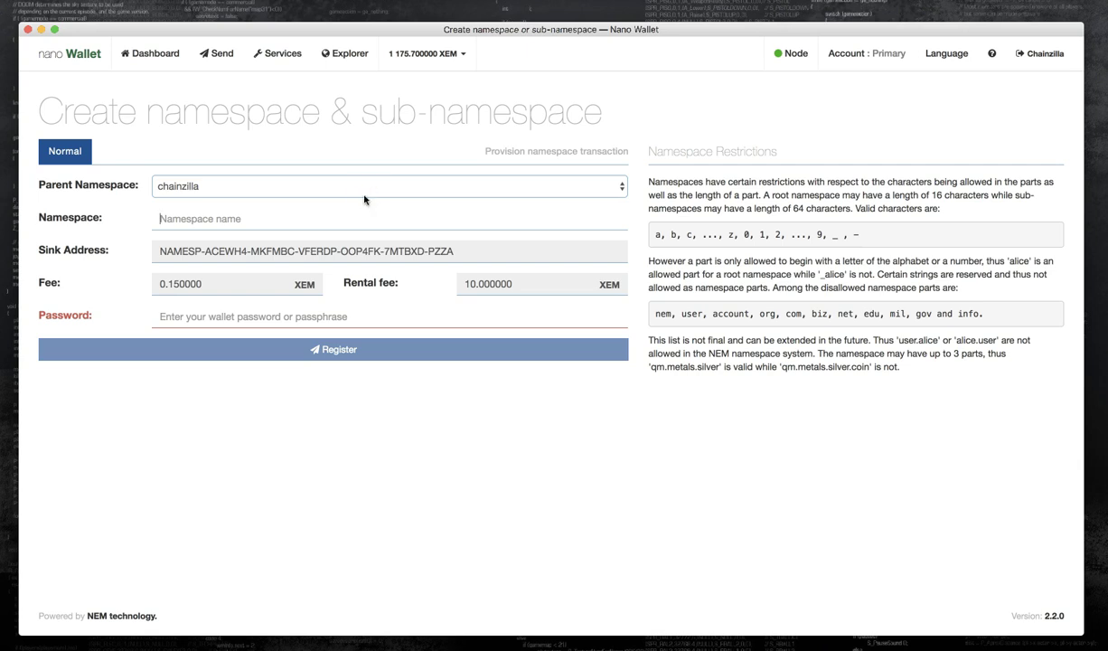
left_click(287, 186)
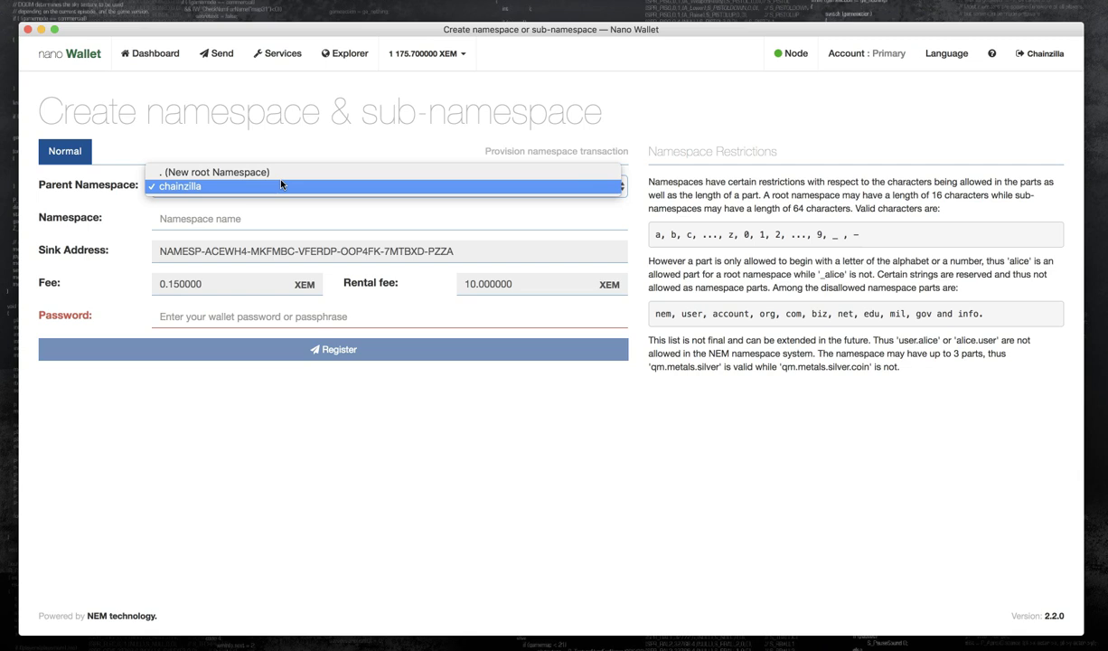
left_click(265, 170)
left_click(231, 216)
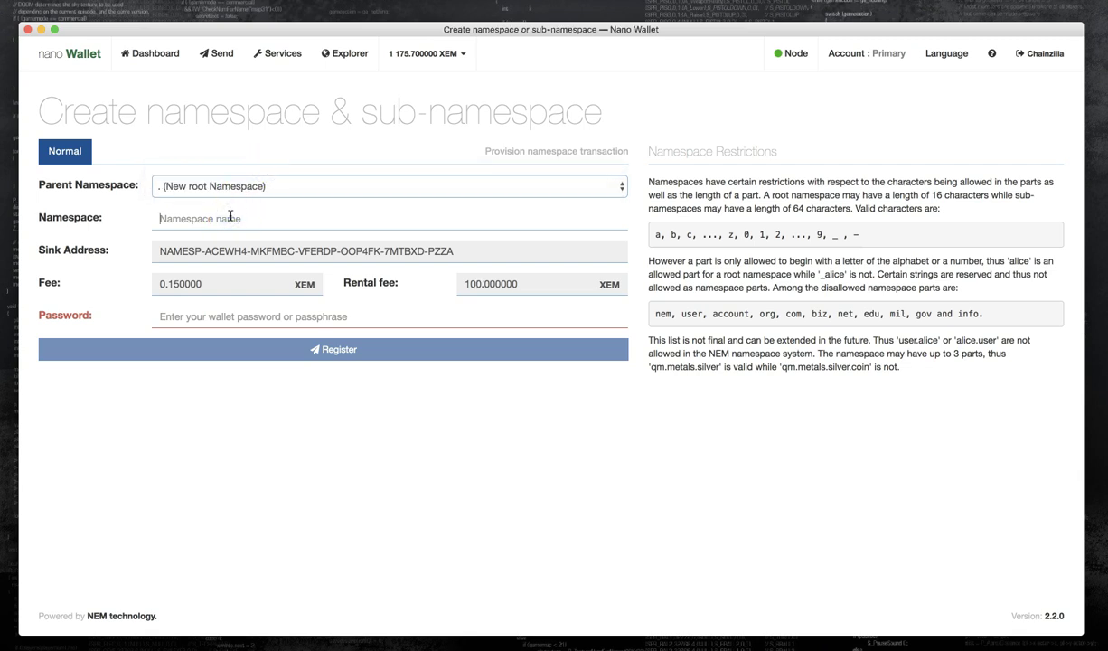
type("testzilla")
- Enter the wallet password and register the testzilla namespace
left_click(203, 315)
type("•••••••")
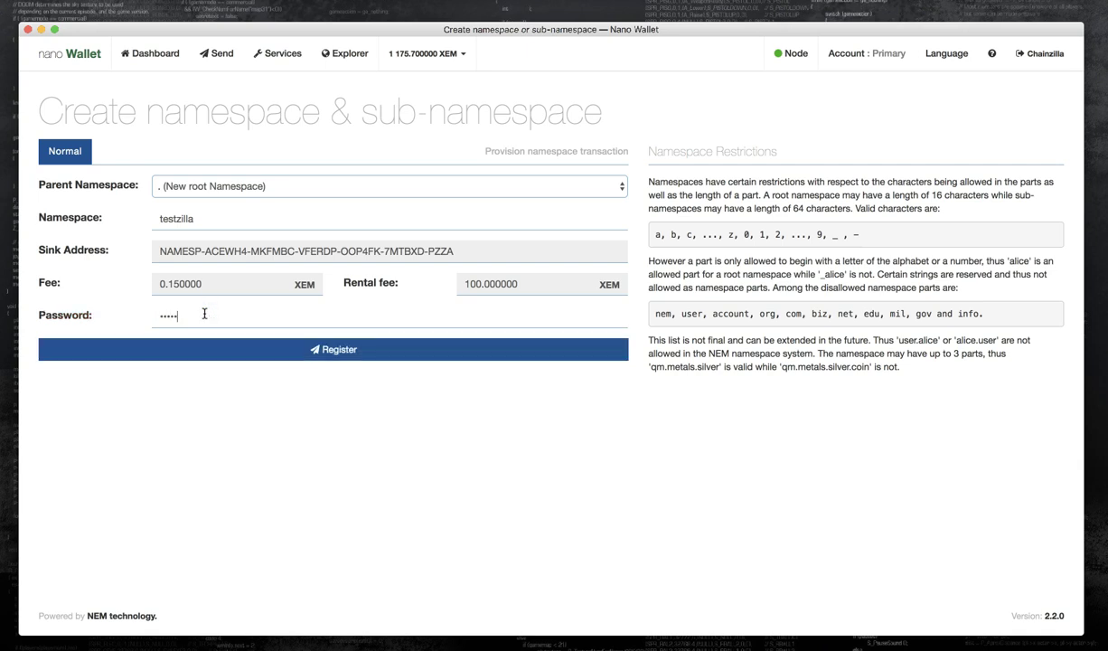
type("•••••••")
left_click(260, 346)
left_click(348, 351)
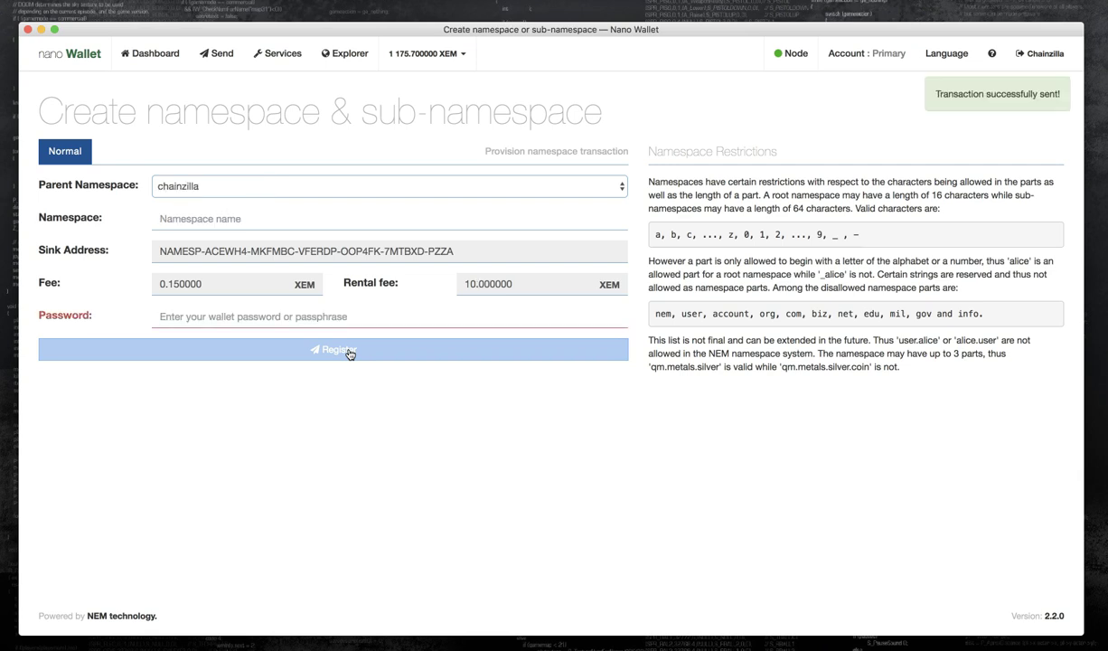
left_click(463, 307)
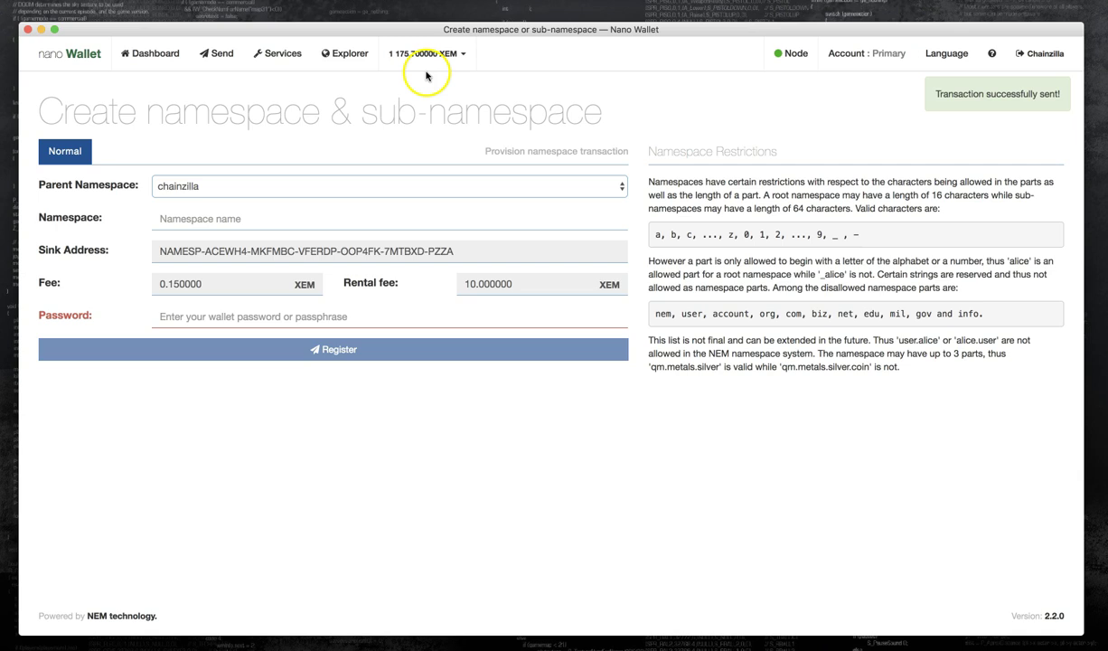
left_click(292, 52)
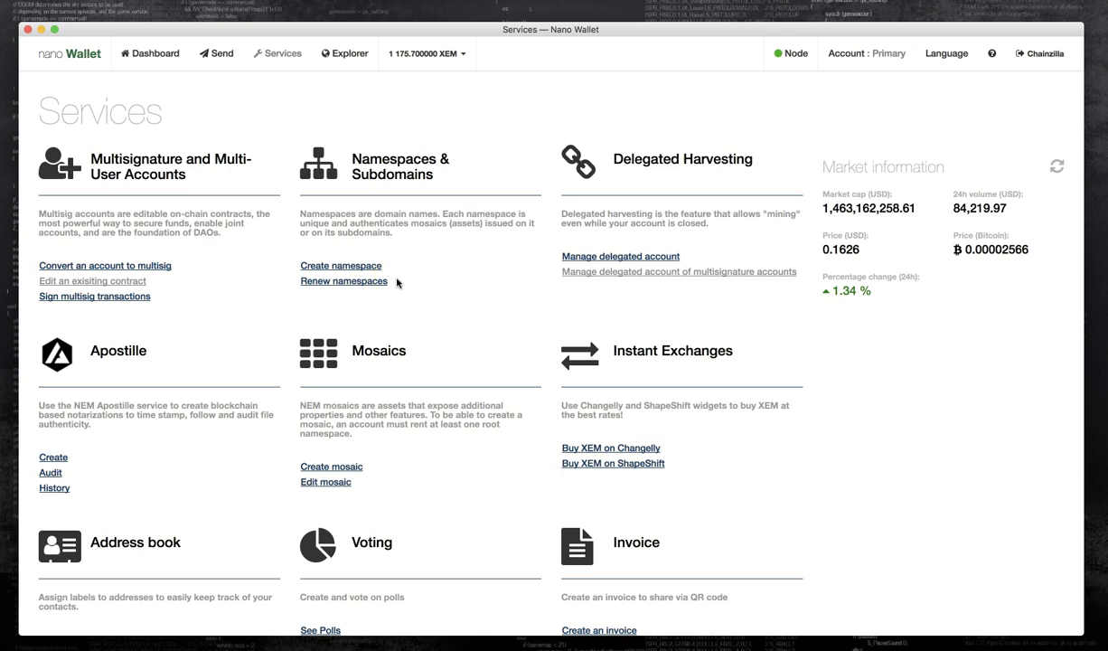
scroll(396, 283, "down", 3)
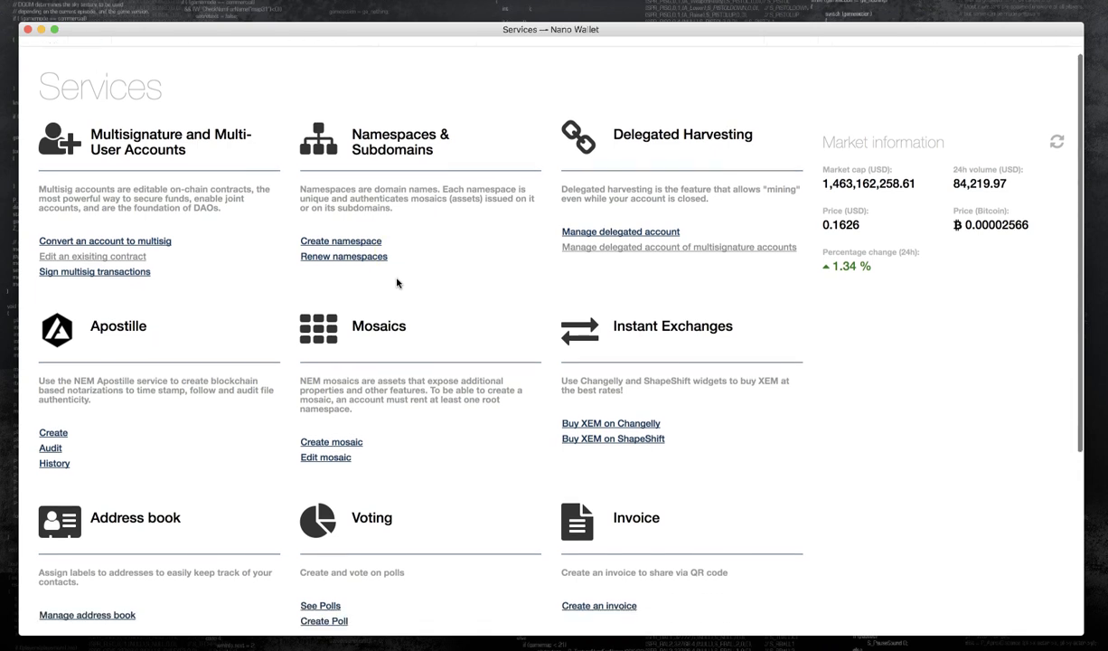
left_click(380, 287)
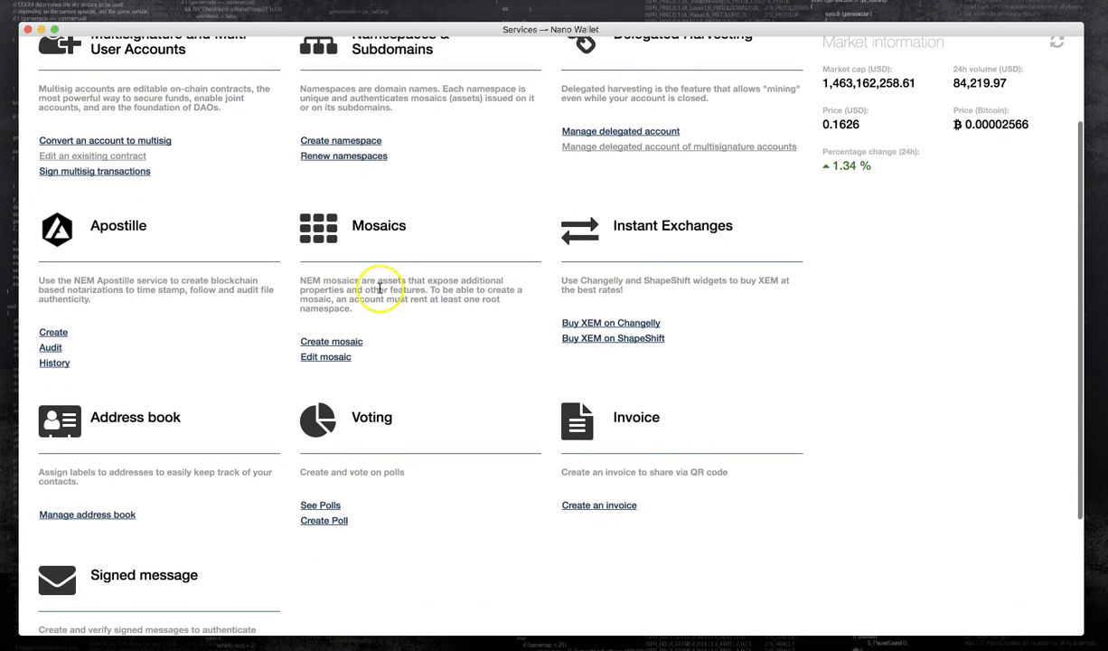
left_click(340, 342)
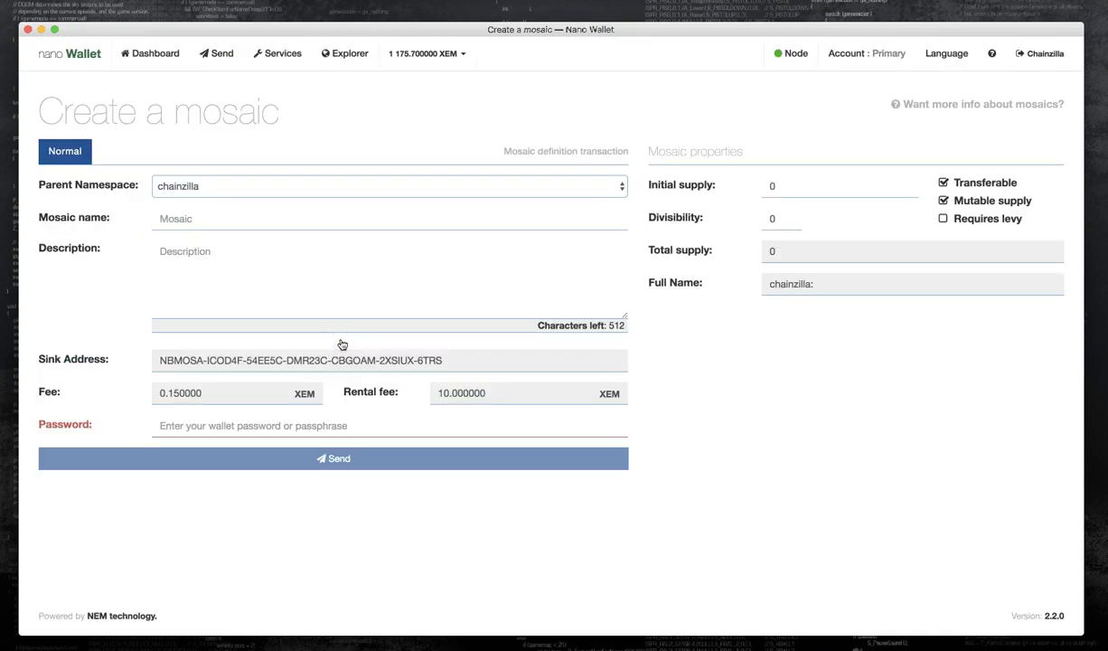
left_click(455, 187)
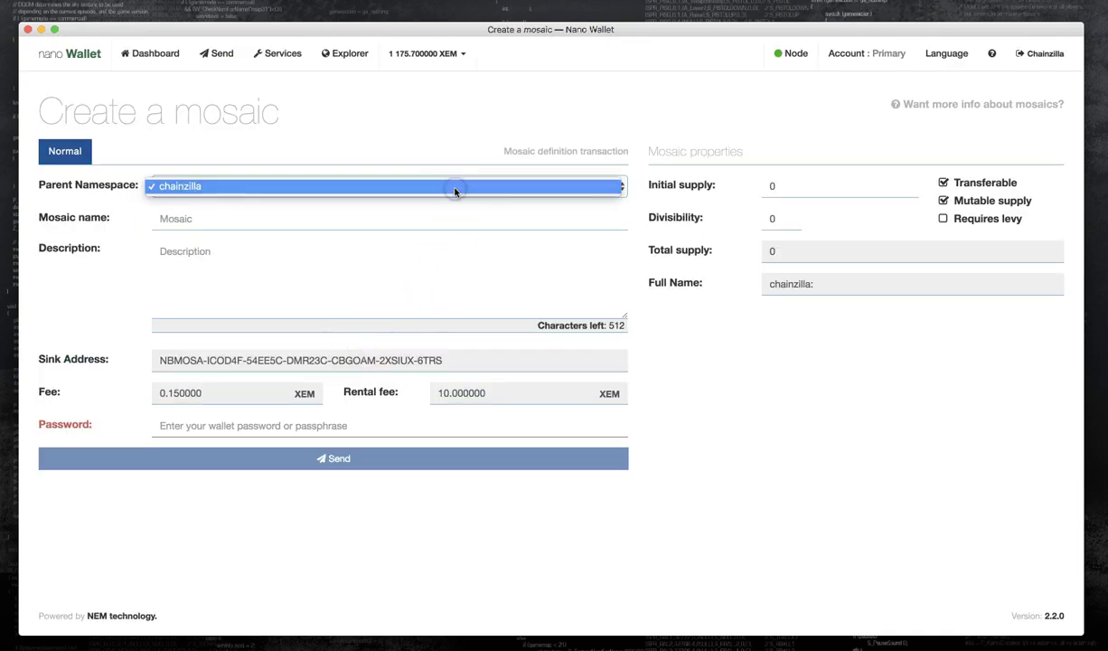
left_click(438, 208)
left_click(428, 218)
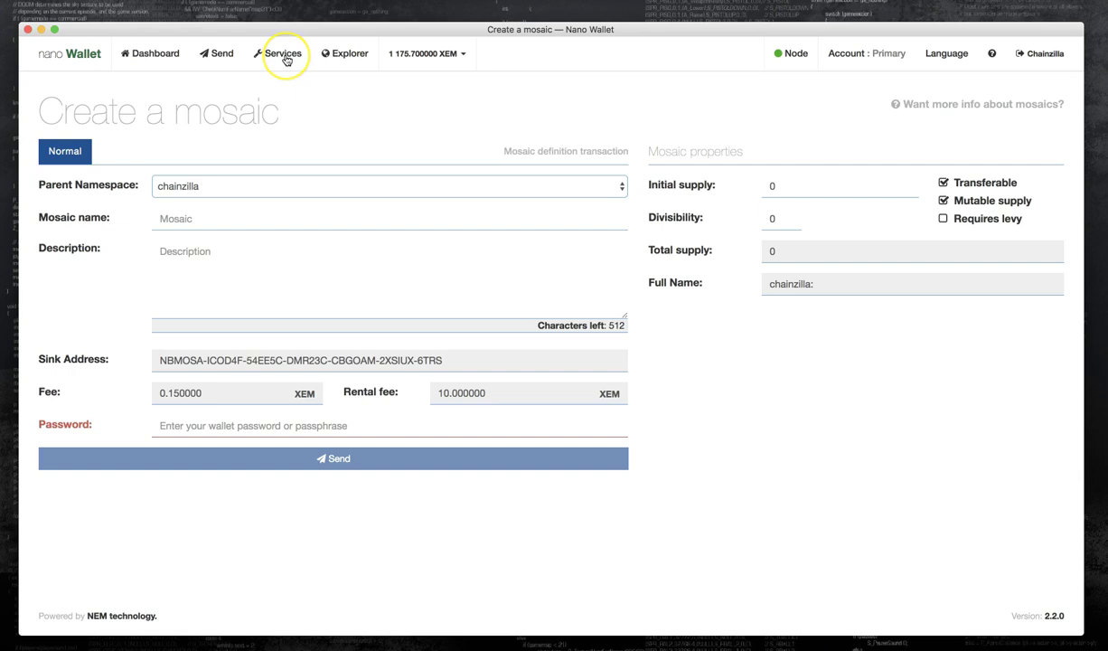
left_click(283, 187)
- Start a new mosaic from the wallet's services with testzilla as its parent namespace
left_click(269, 55)
left_click(268, 55)
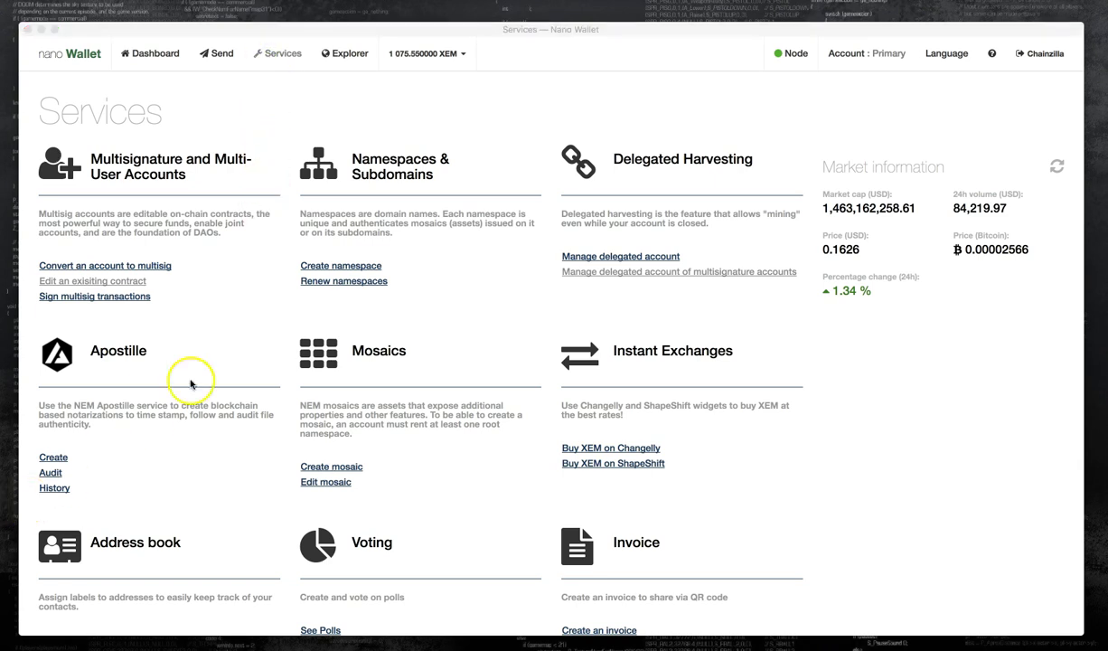
left_click(478, 281)
scroll(506, 280, "down", 5)
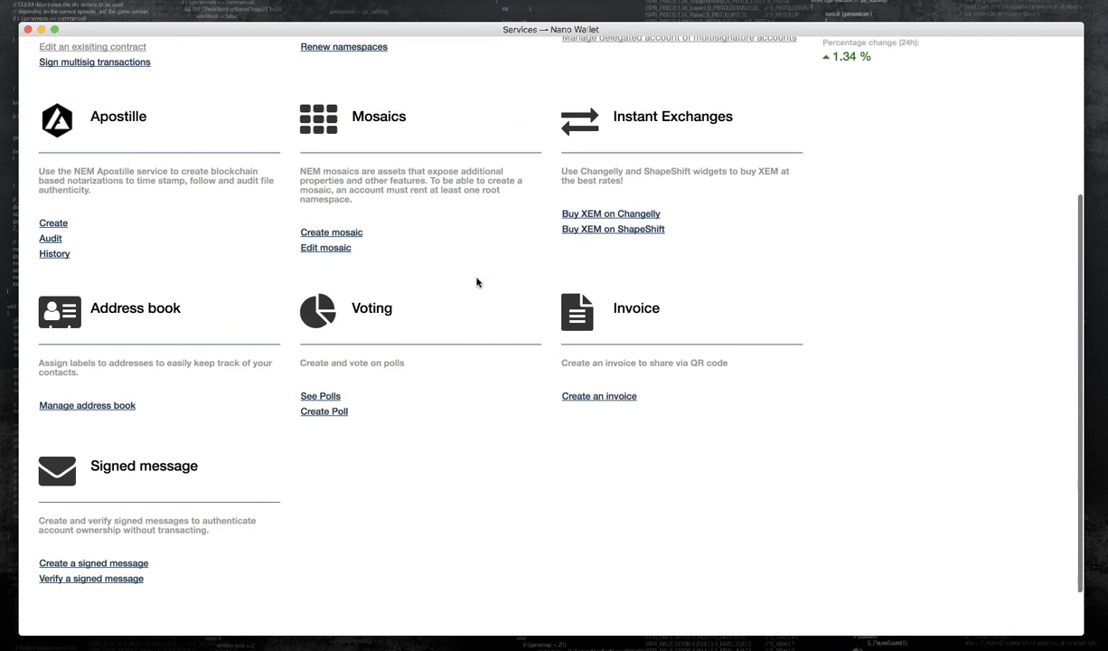
left_click(340, 235)
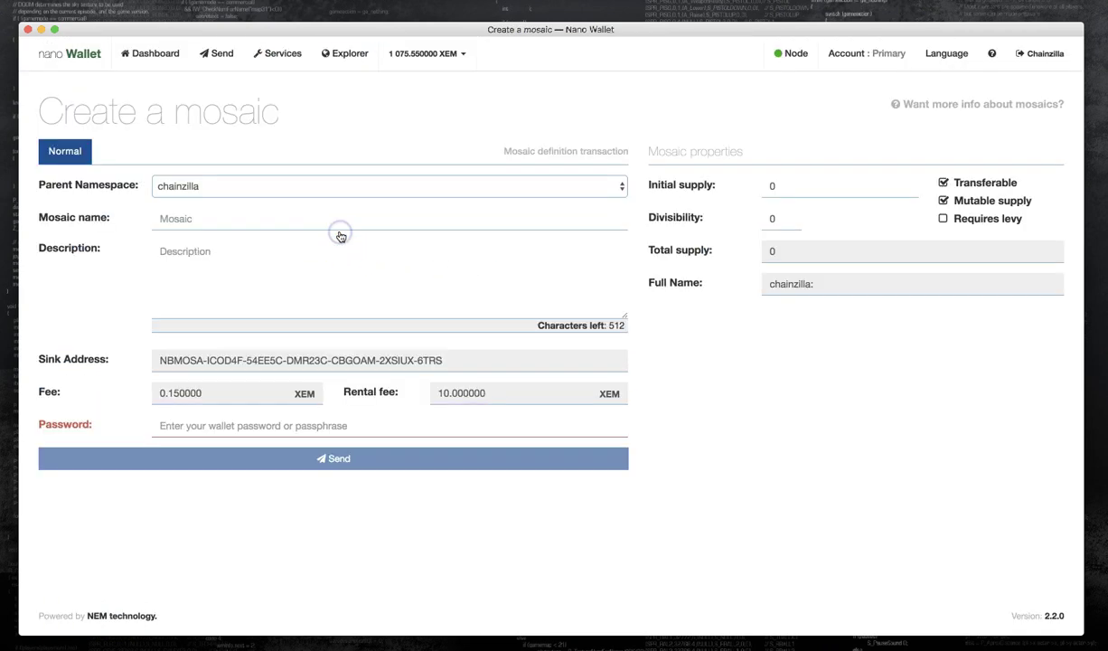
left_click(379, 188)
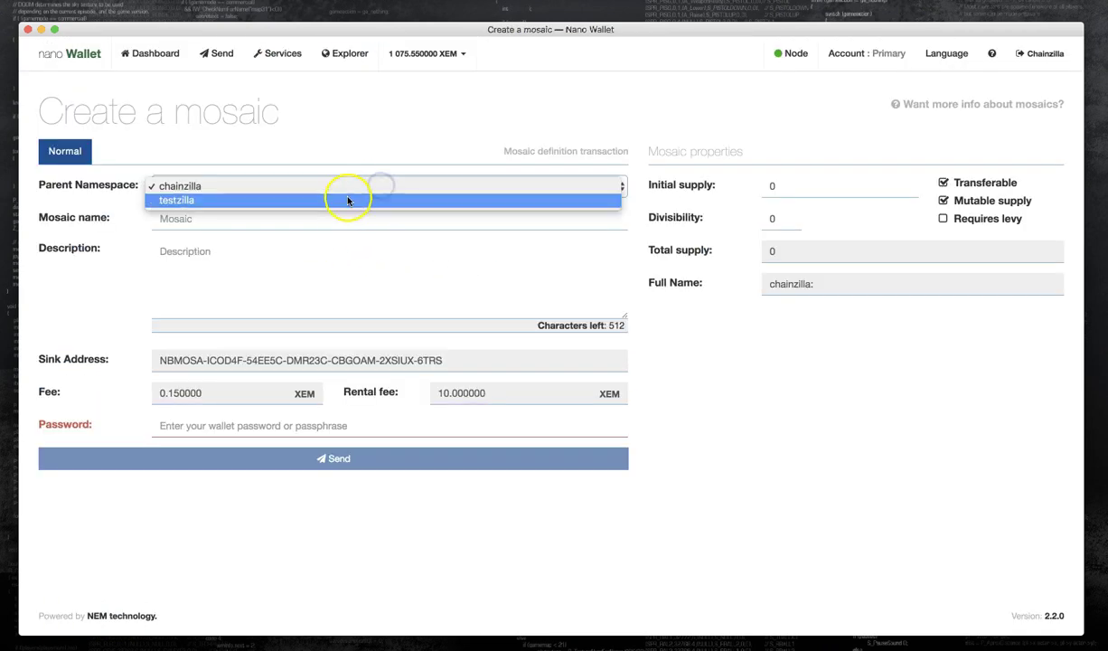
left_click(345, 201)
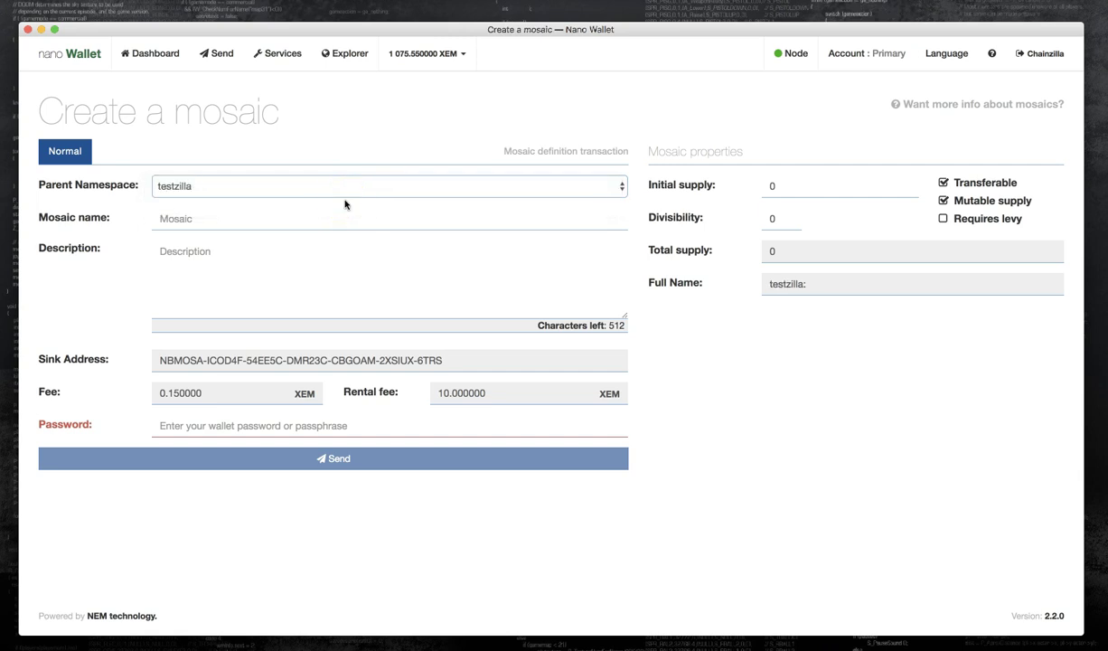
- Set the mosaic's initial supply to 11000000 and make it transferable without a mutable supply
left_click(782, 186)
key("BackSpace")
type("11000000")
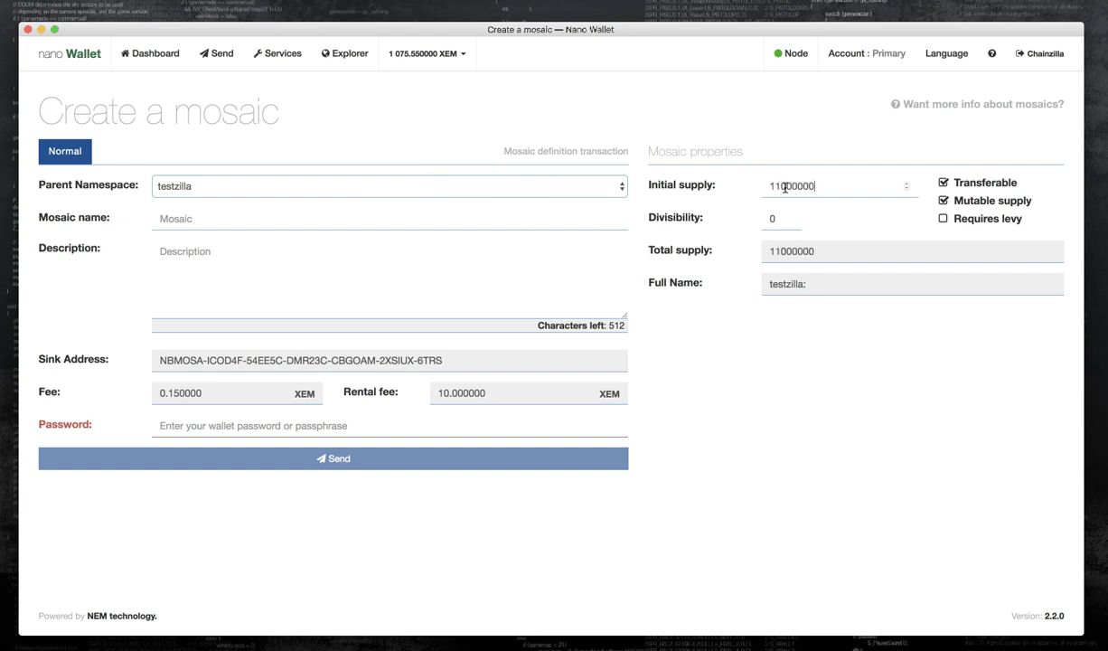
left_click(943, 201)
left_click(943, 183)
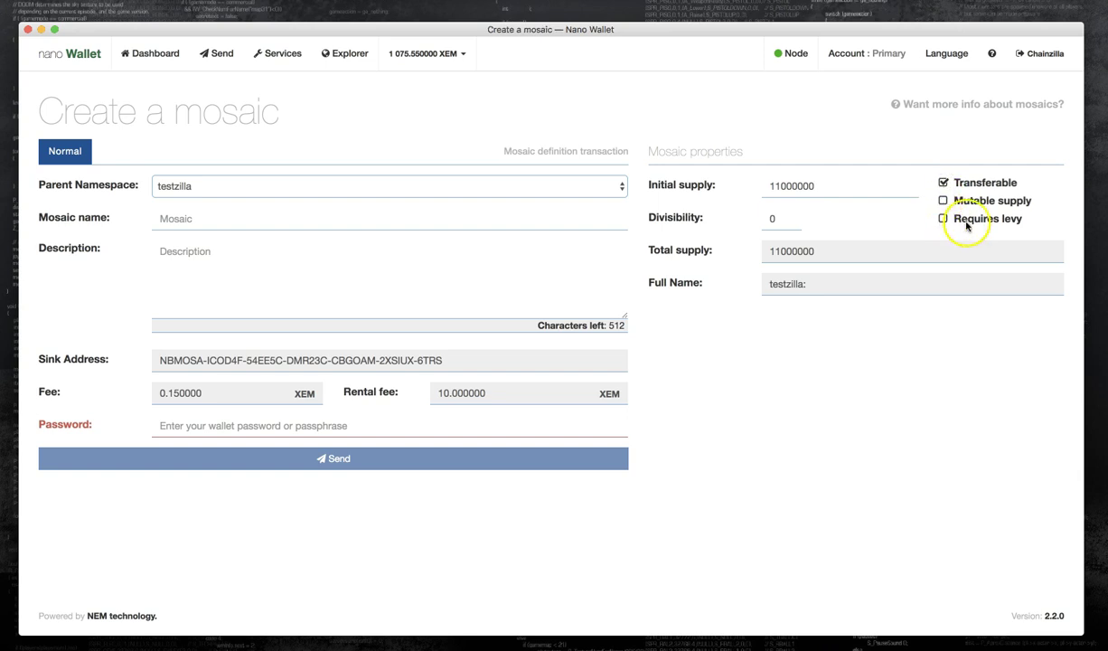
- Set the mosaic's divisibility to 6
left_click(789, 218)
left_click(789, 215)
left_click(790, 215)
left_click(789, 215)
left_click(789, 215)
left_click(789, 215)
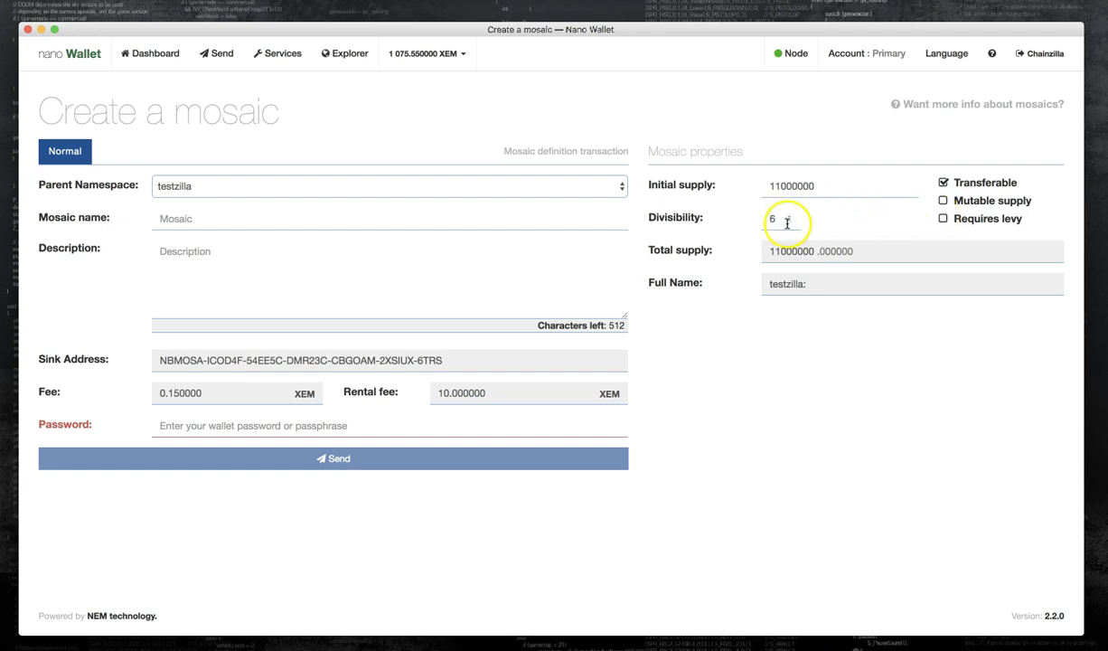
left_click(790, 222)
left_click(789, 222)
left_click(789, 222)
left_click(790, 222)
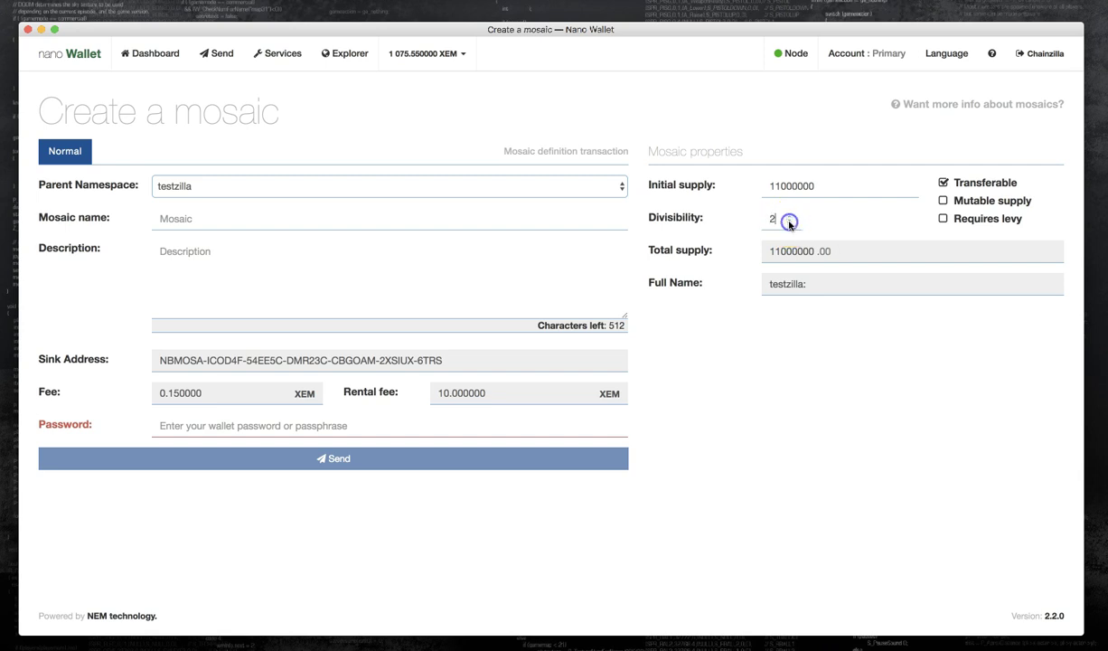
left_click(790, 215)
left_click(790, 215)
left_click(789, 215)
left_click(789, 215)
- Name the mosaic zillachain and give it the description "test asset"
left_click(409, 226)
type("zillachain")
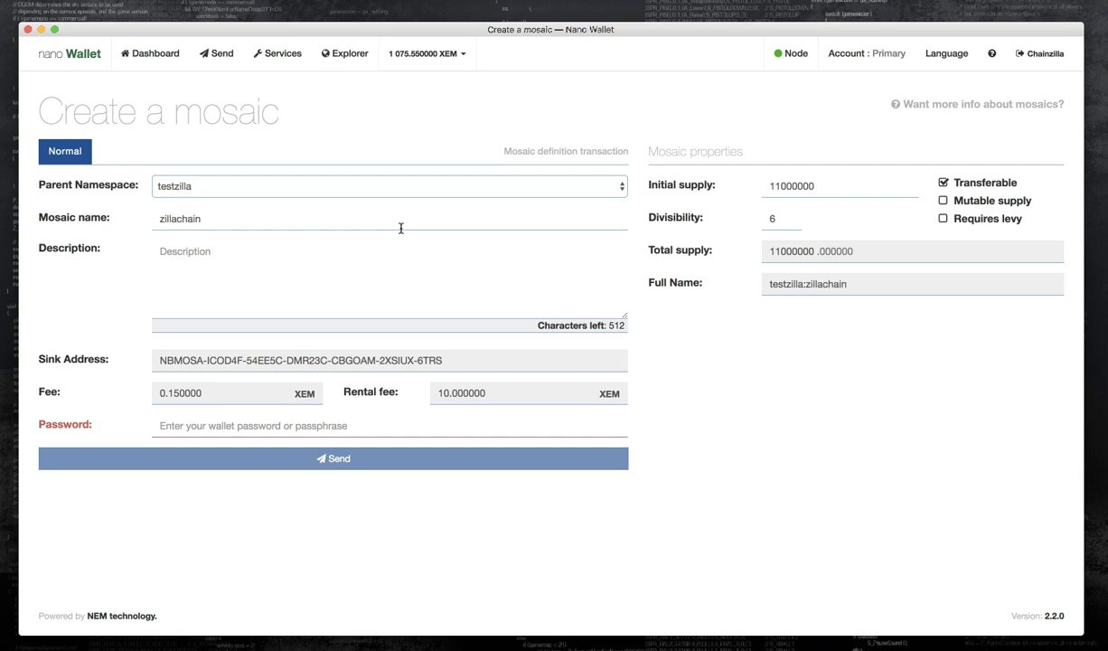
left_click(325, 257)
type("test asset")
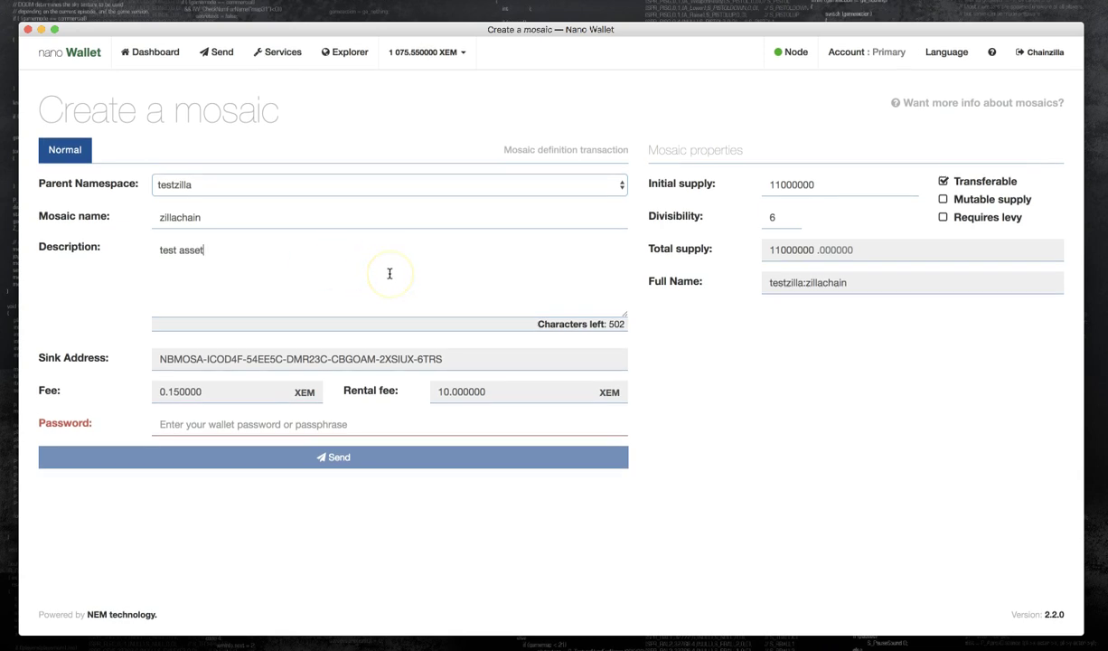
left_click(249, 221)
key("BackSpace")
key("BackSpace")
key("BackSpace")
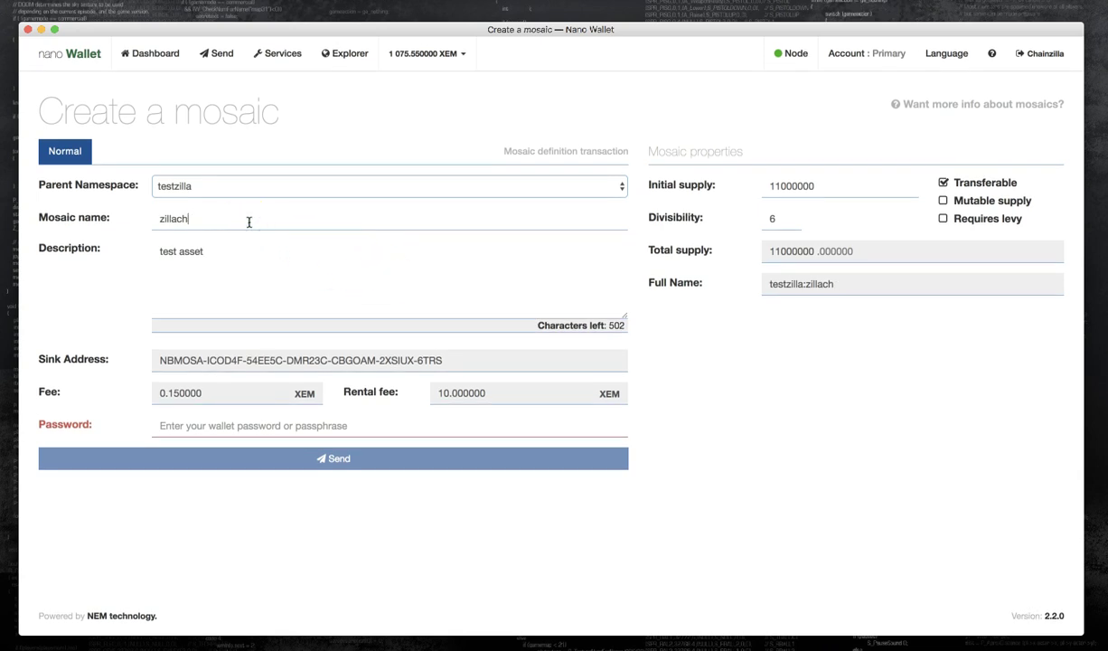
type("ain")
- Enter the wallet password and send the zillachain mosaic definition transaction
left_click(260, 426)
type("••••••••")
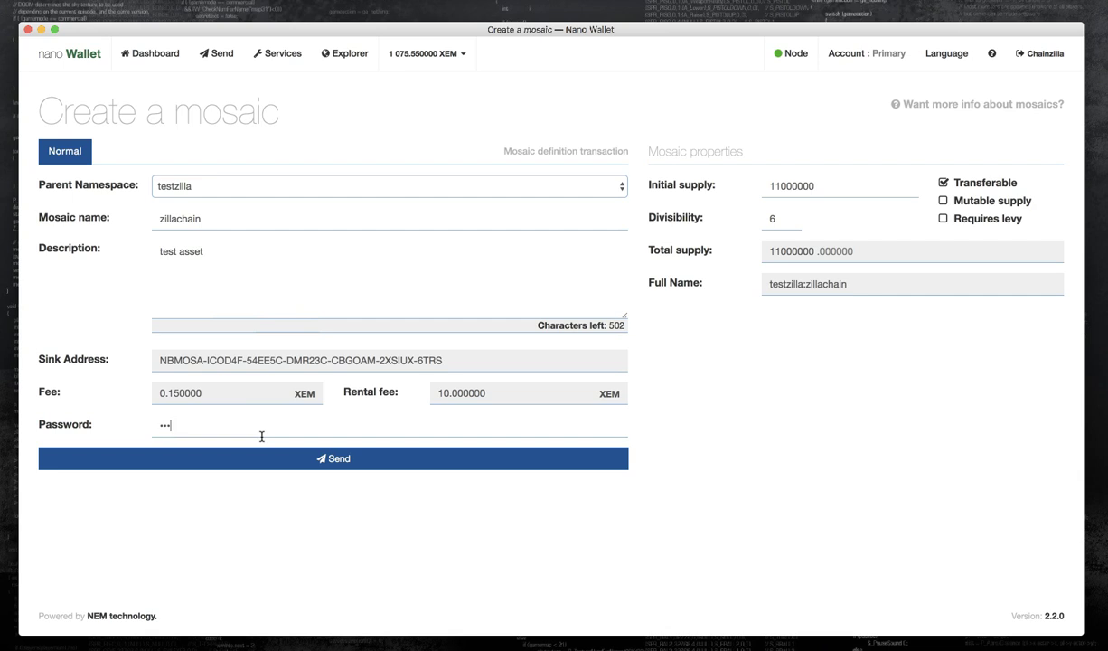
type("••••••")
left_click(373, 462)
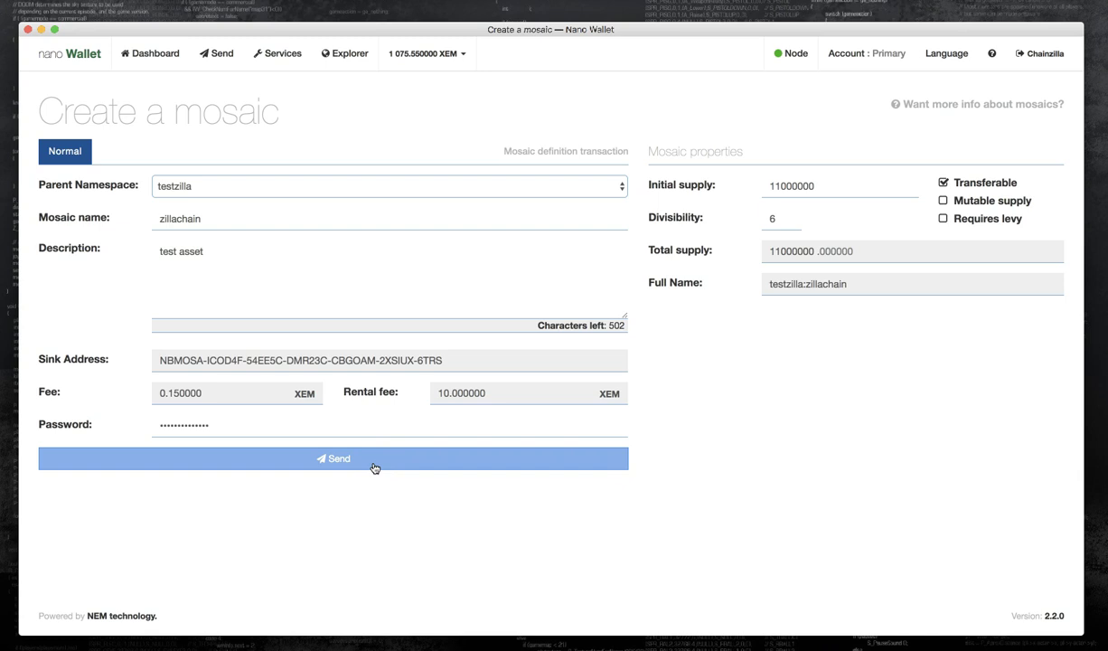
left_click(374, 465)
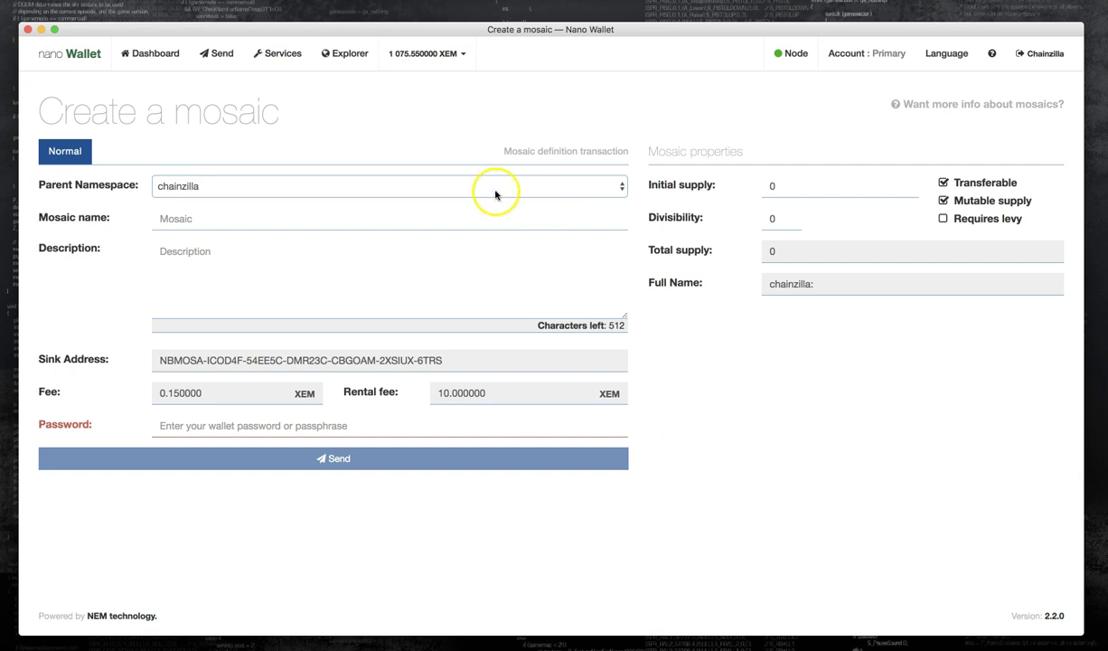
- Search the explorer's namespaces for "tes" and view the details of the zillachain mosaic under testzilla
left_click(352, 55)
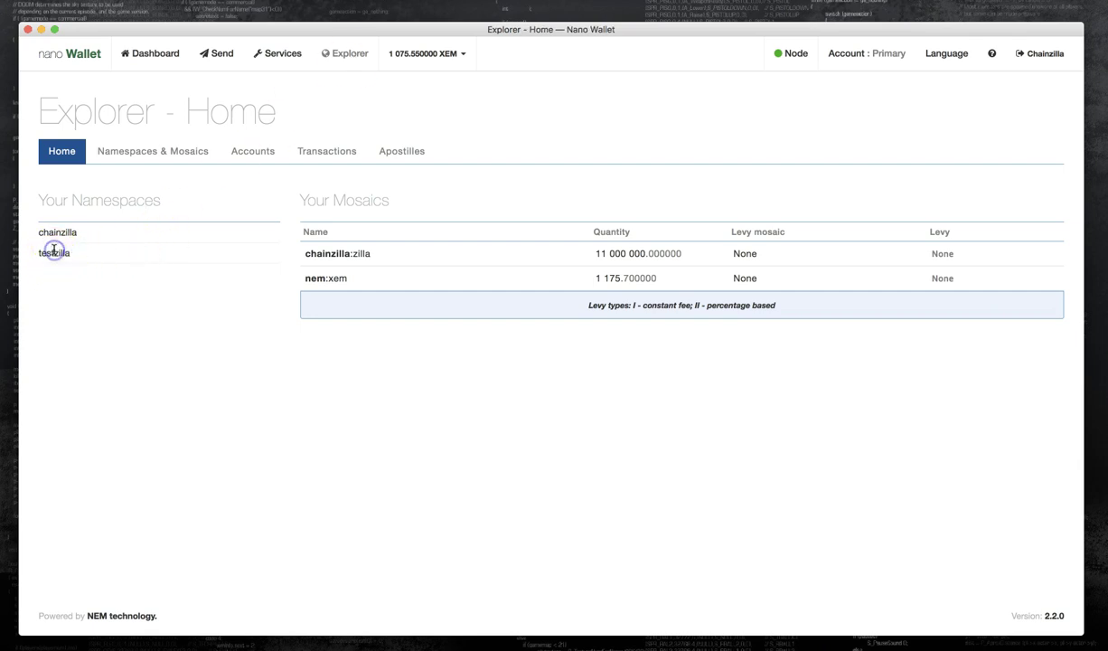
left_click(166, 151)
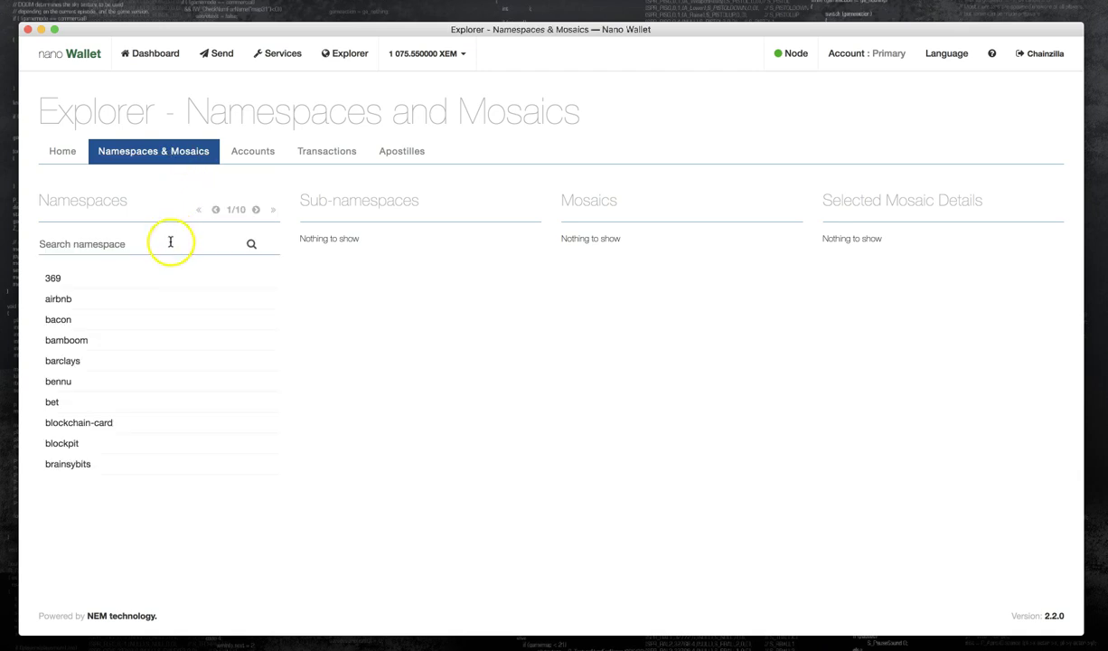
left_click(136, 244)
type("tes")
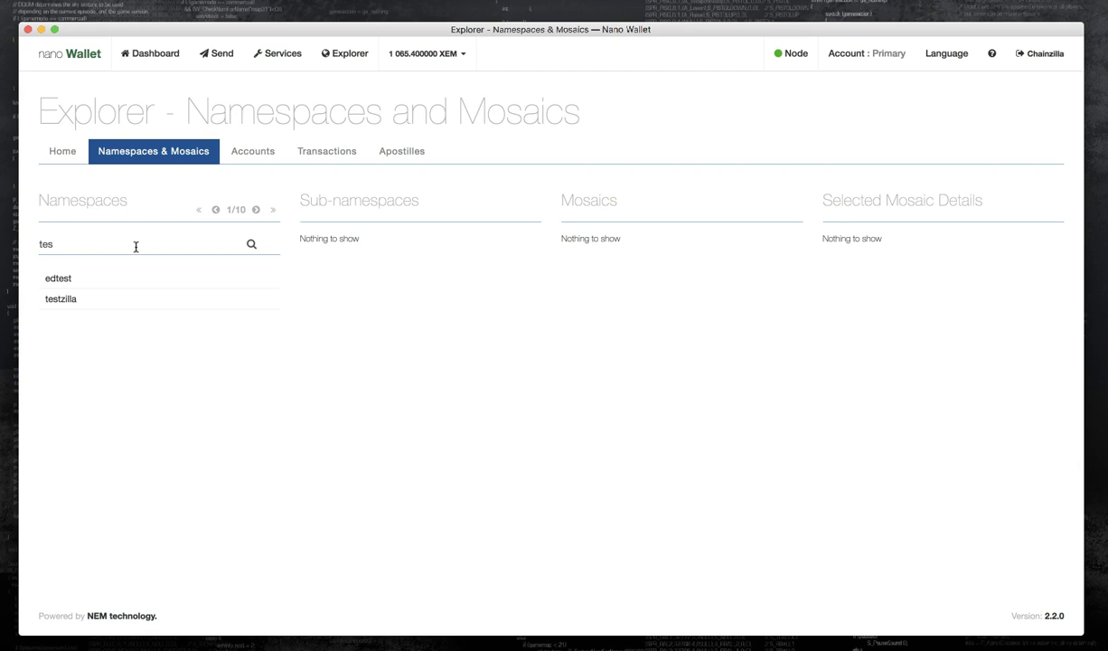
left_click(95, 307)
left_click(94, 318)
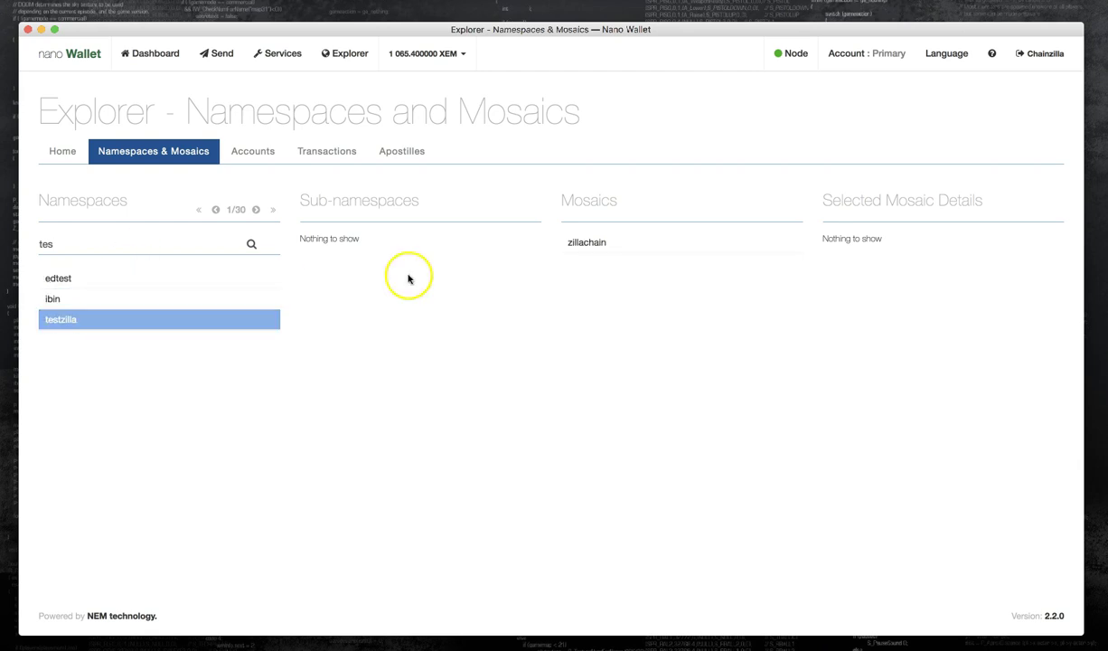
left_click(605, 236)
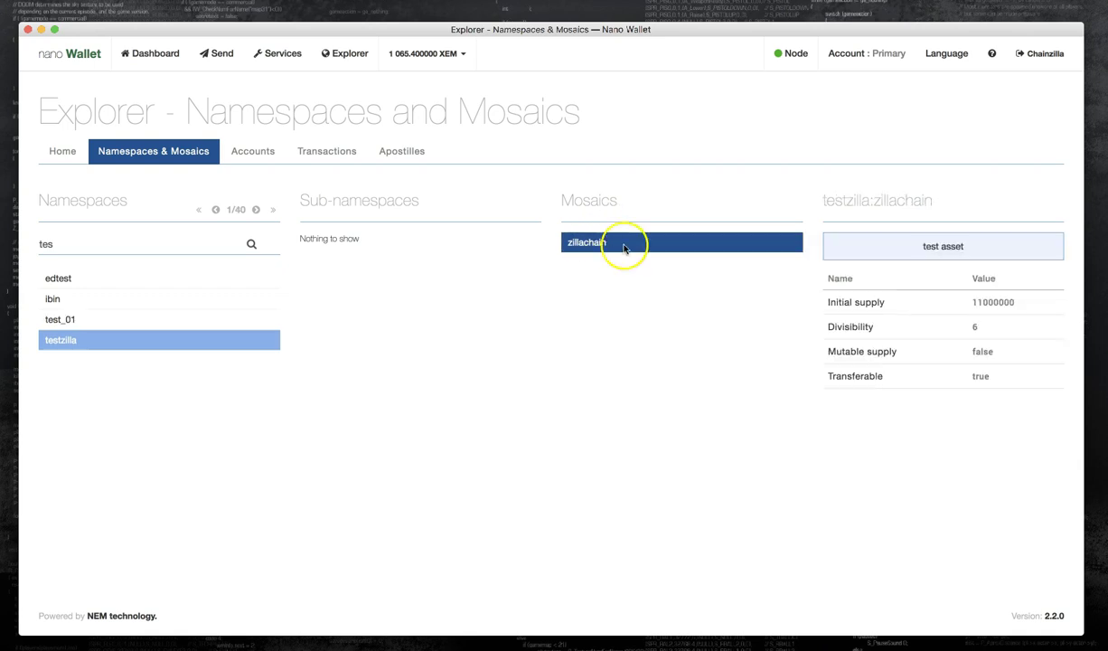